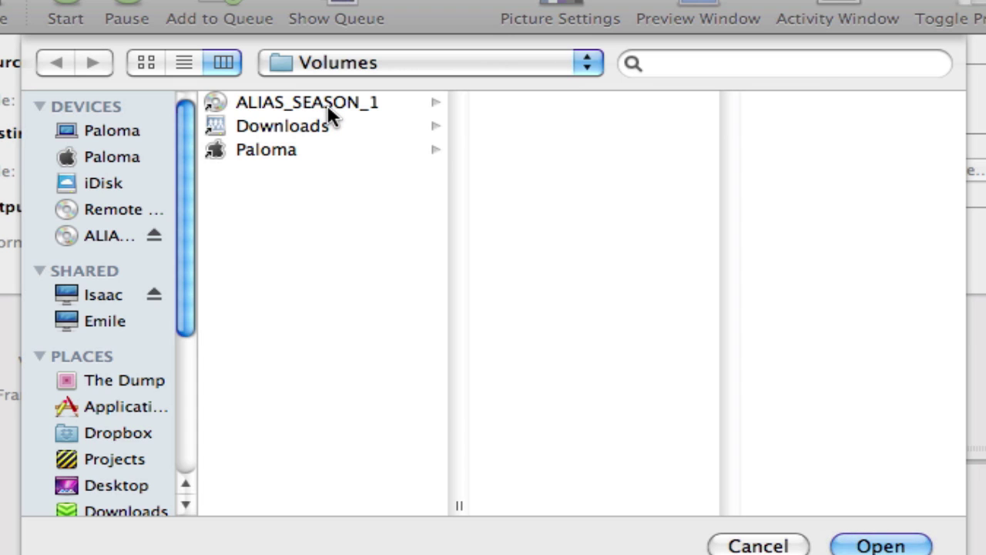
Select the ALIAS_SEASON_1 disc and load it as the source, scanning title 1
click(329, 109)
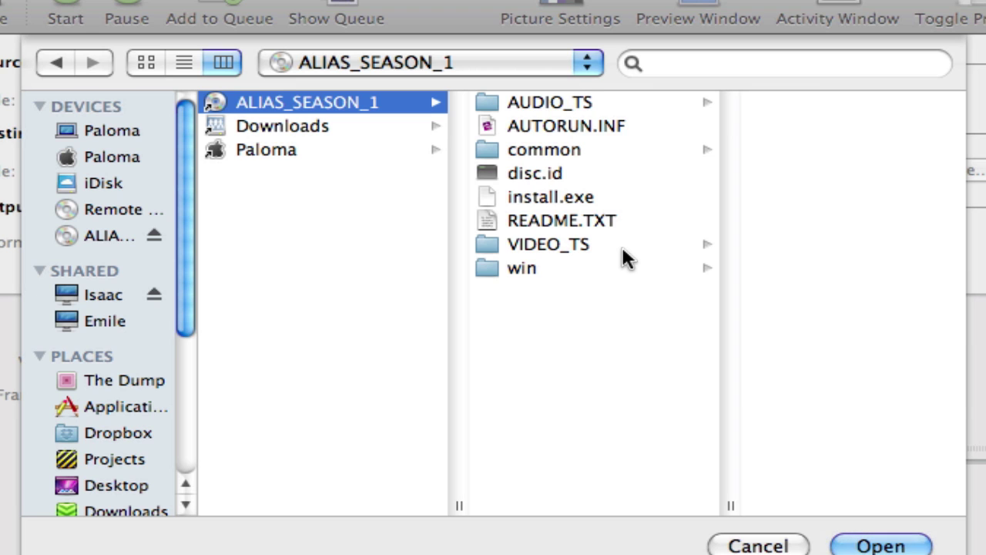
click(879, 545)
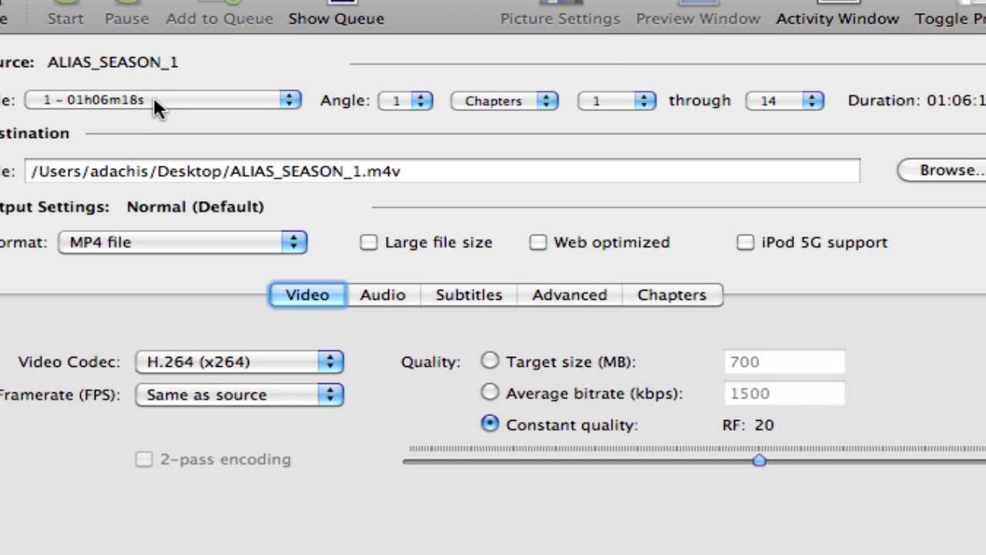
click(153, 98)
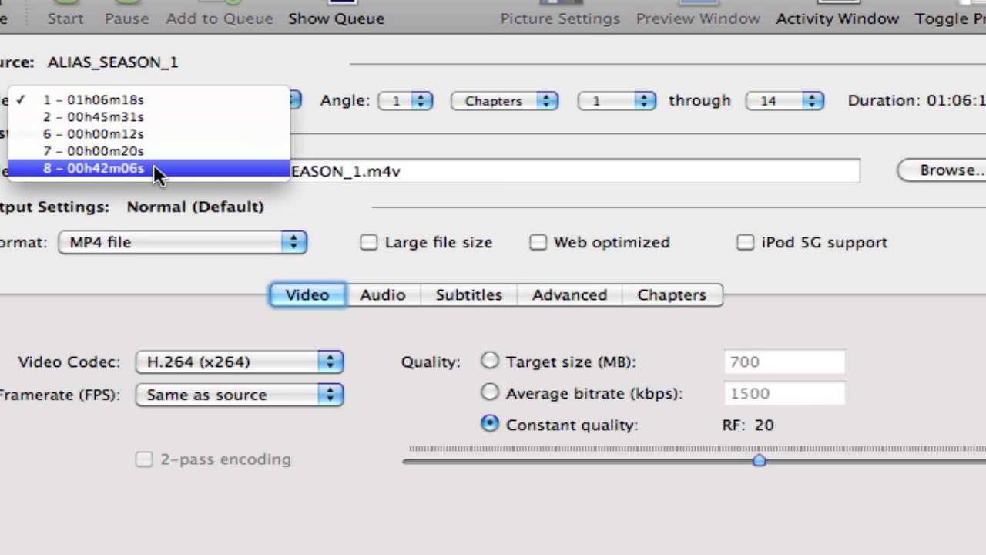
click(168, 99)
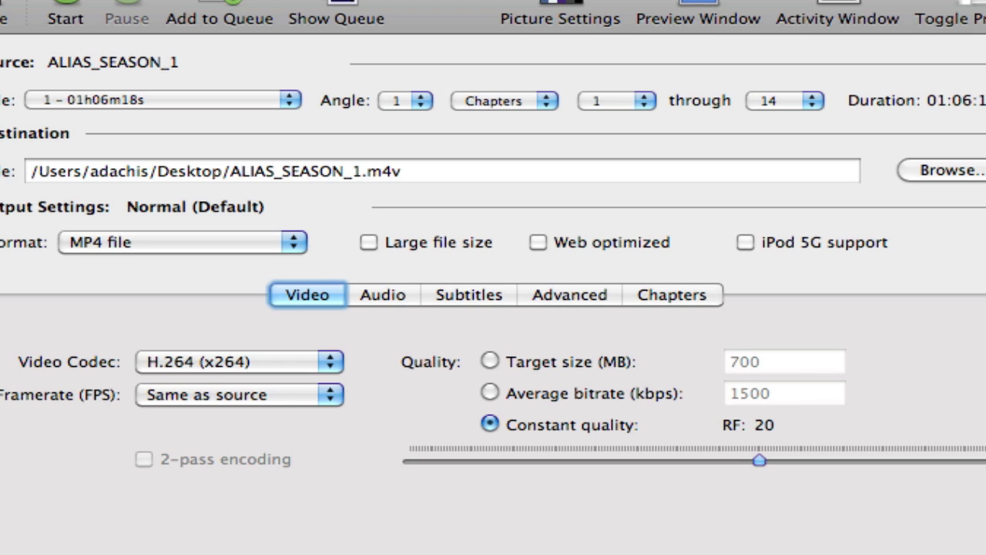
Keep the Normal preset and switch video quality from constant RF to 2000 kbps average bitrate
key(Down)
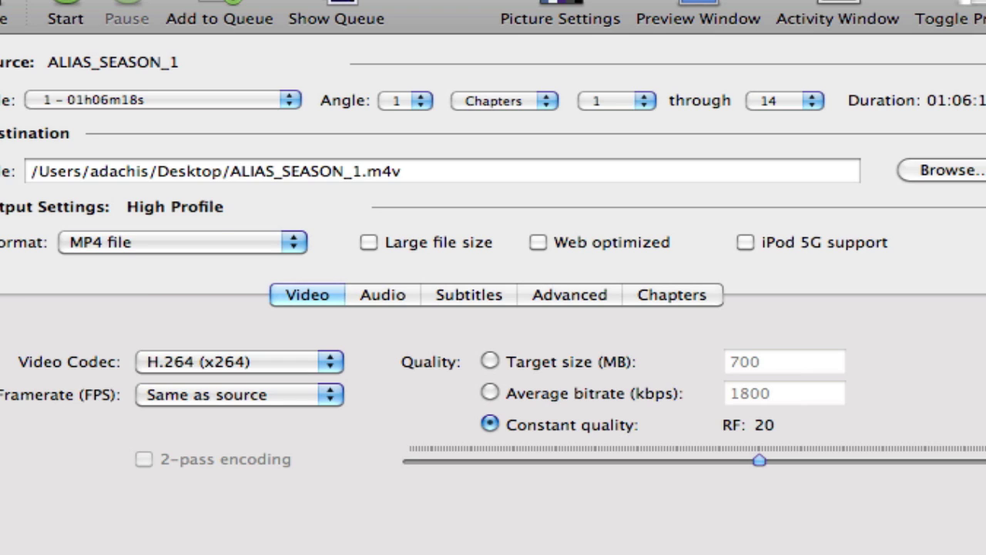
key(Up)
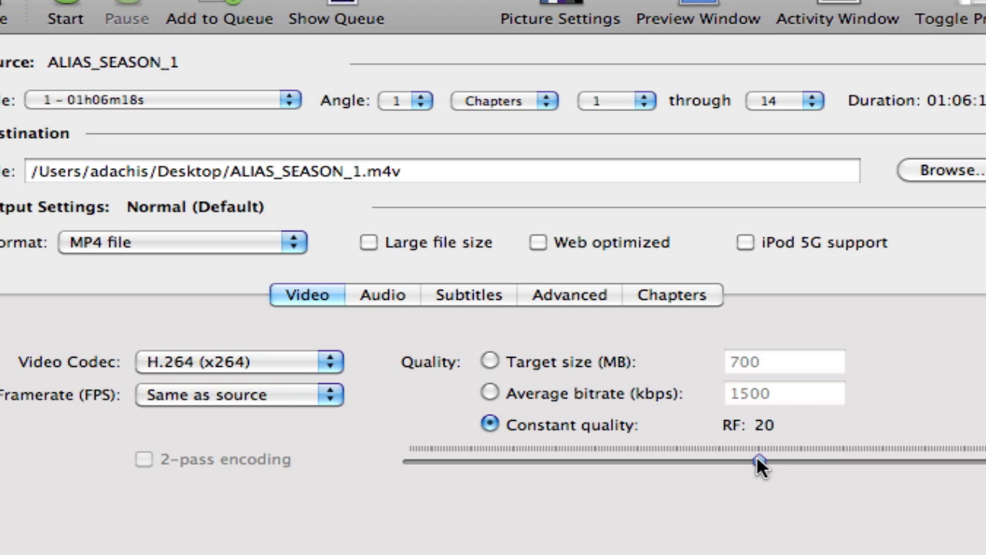
drag(756, 457, 851, 459)
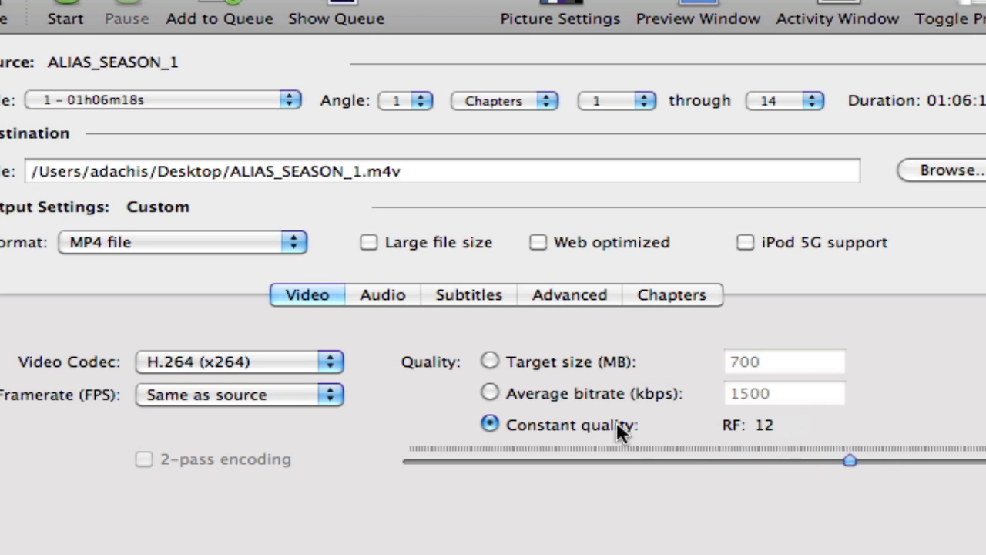
click(594, 392)
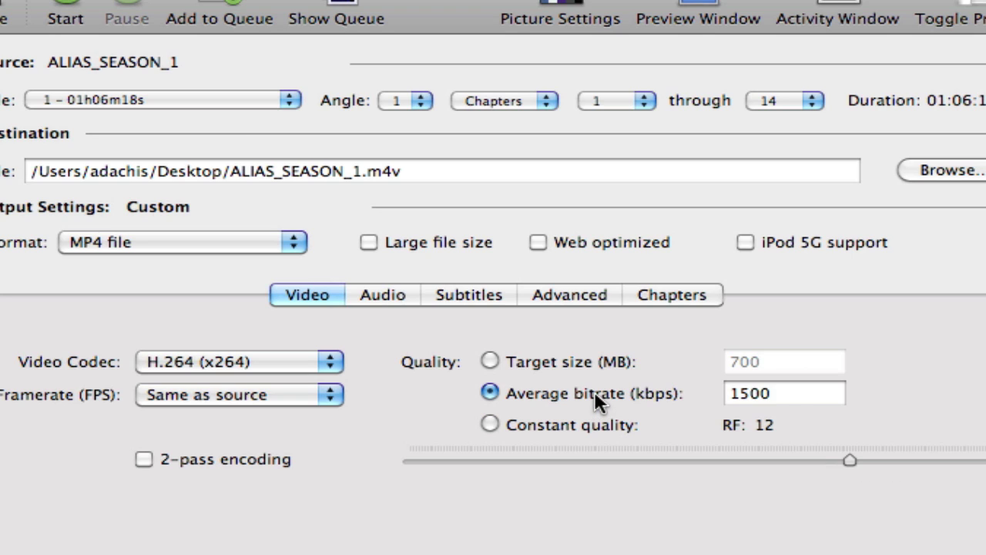
double_click(807, 391)
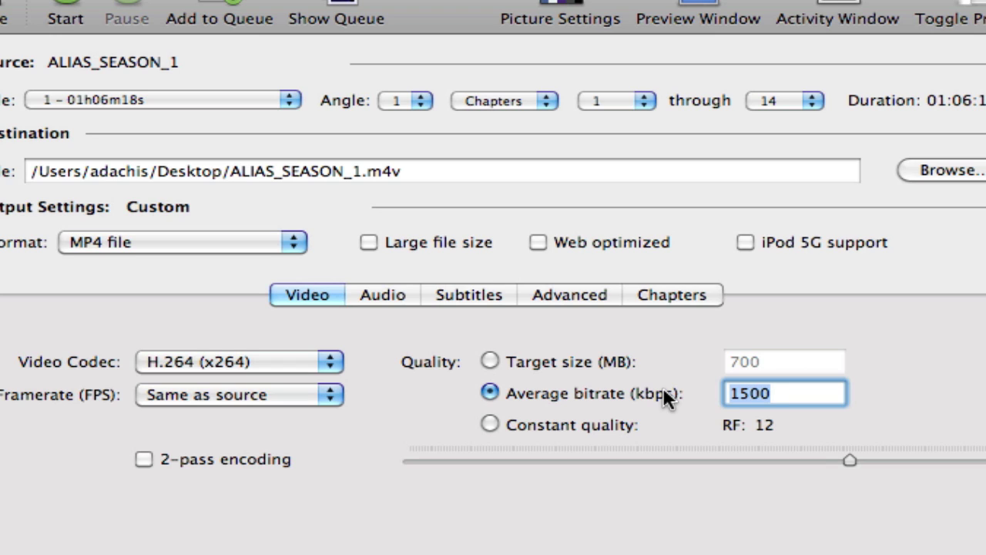
text(2000)
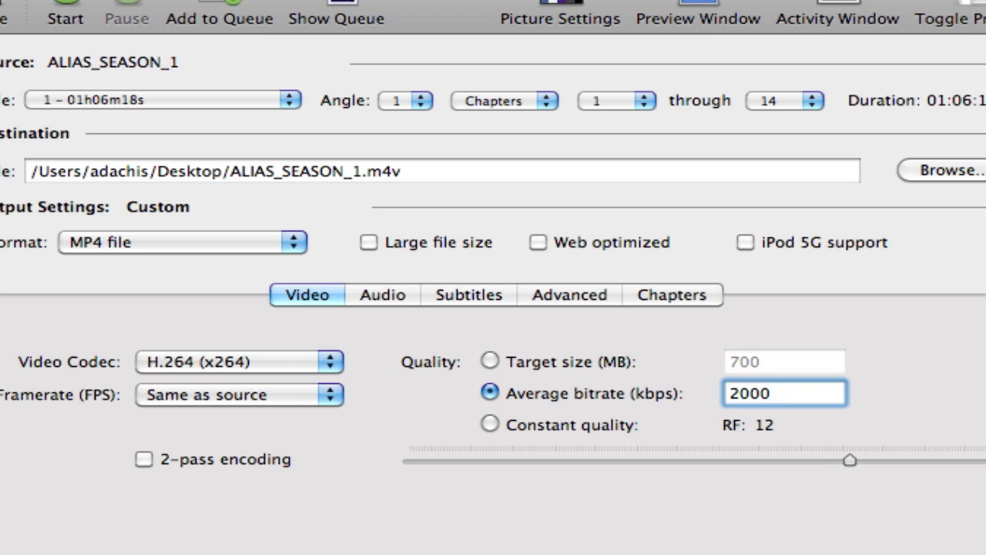
Check the audio bitrate list and keep 160 kbps
click(391, 296)
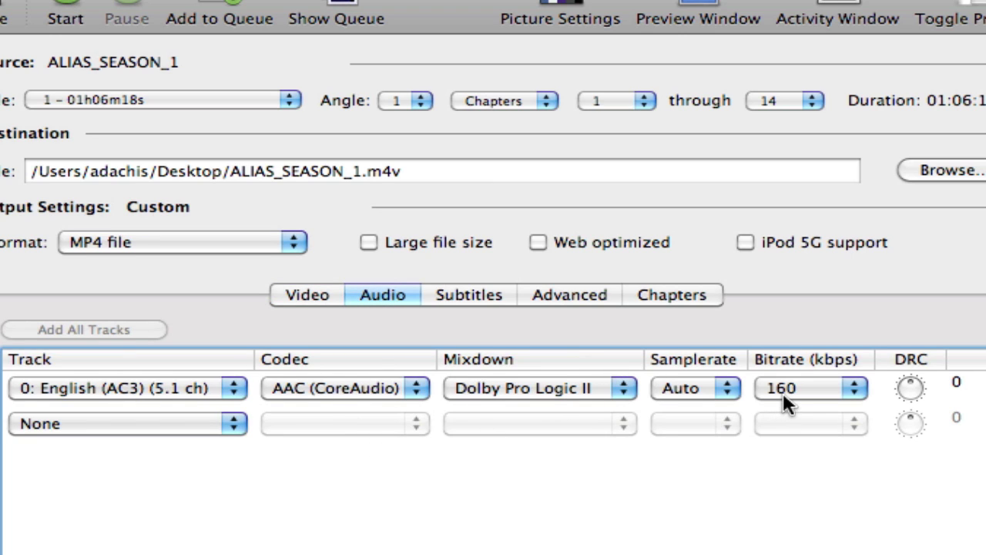
click(823, 387)
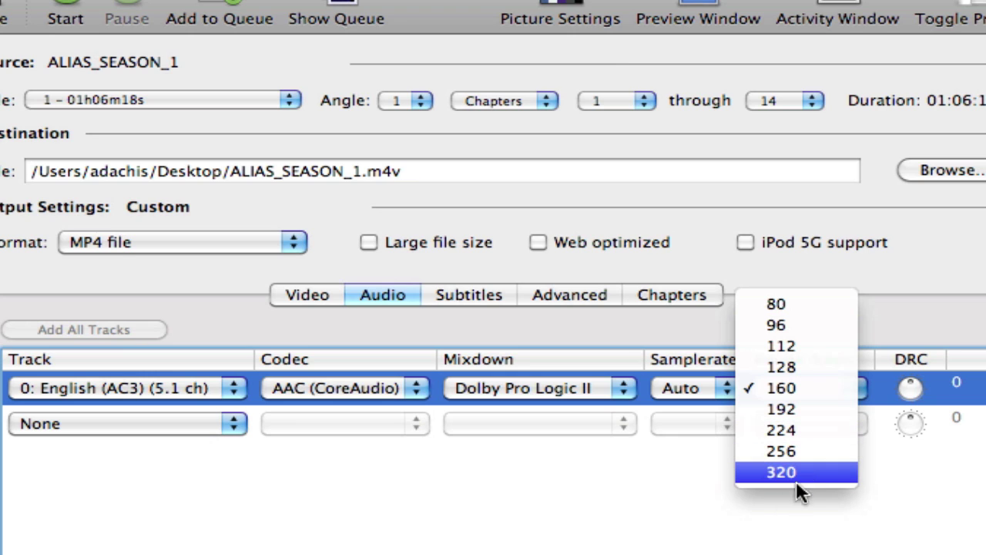
click(655, 431)
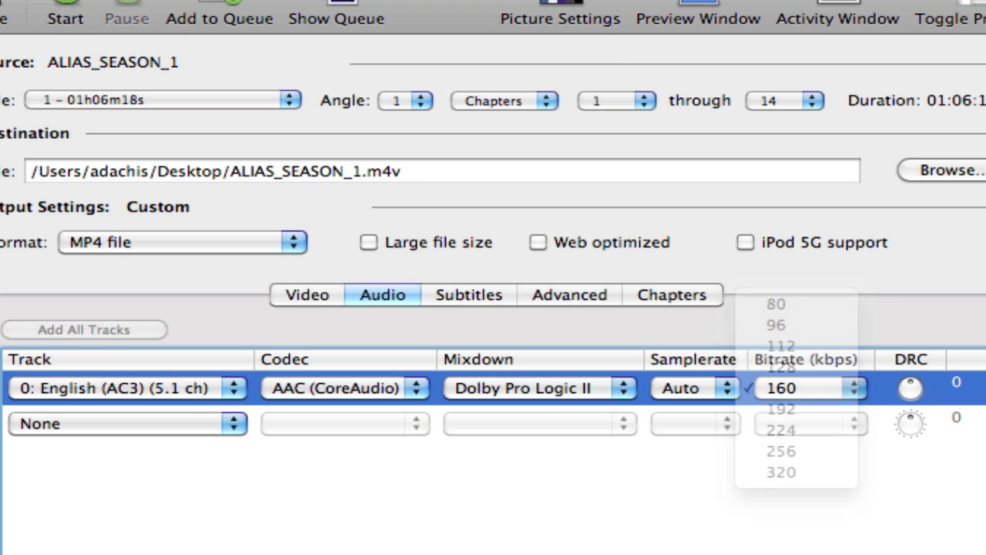
Look through the Subtitles, Advanced and Chapters settings without changing anything
click(471, 296)
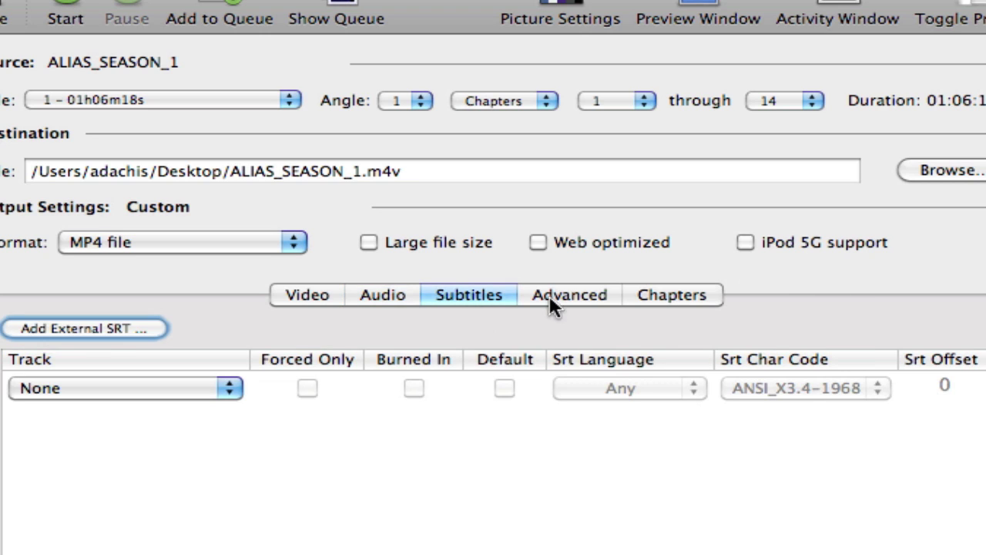
click(575, 296)
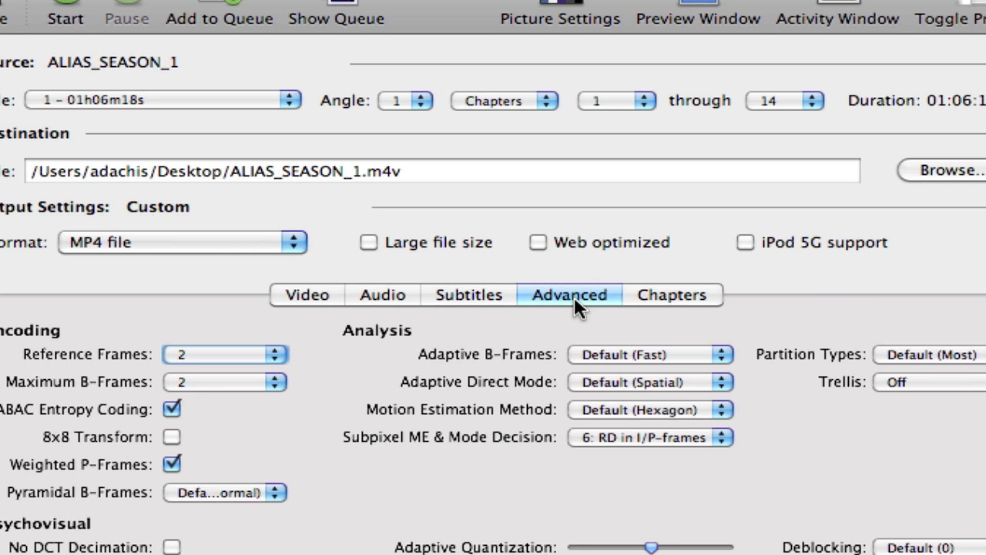
click(650, 292)
click(460, 297)
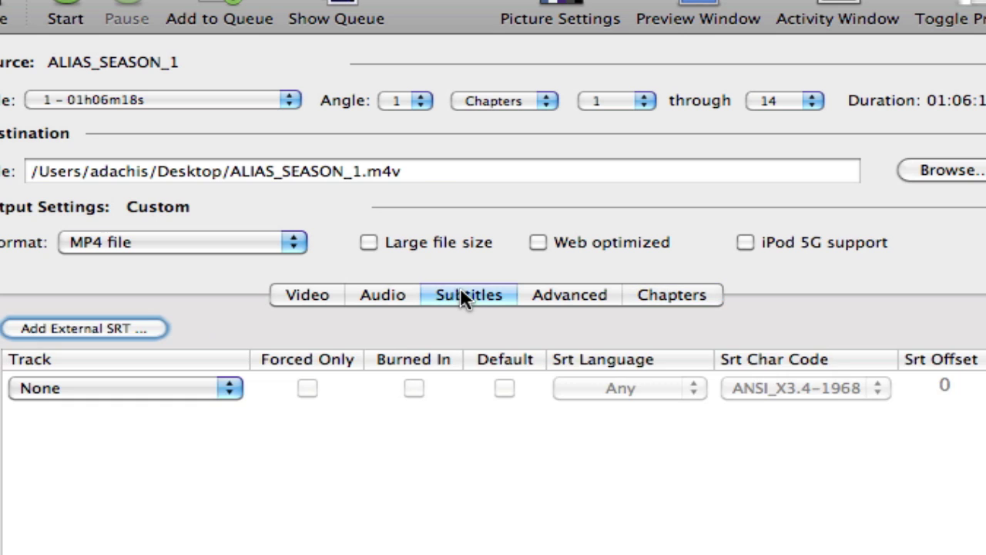
click(561, 301)
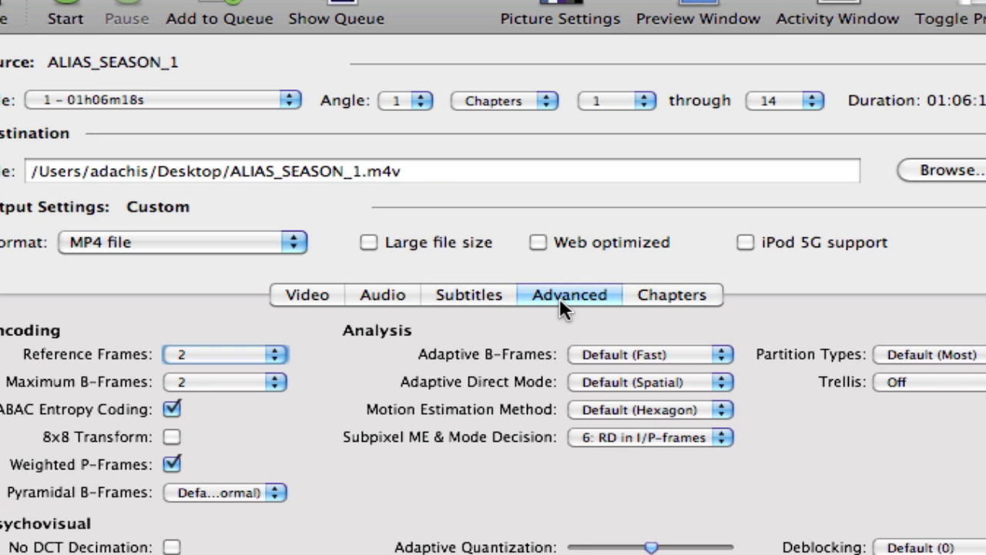
click(672, 295)
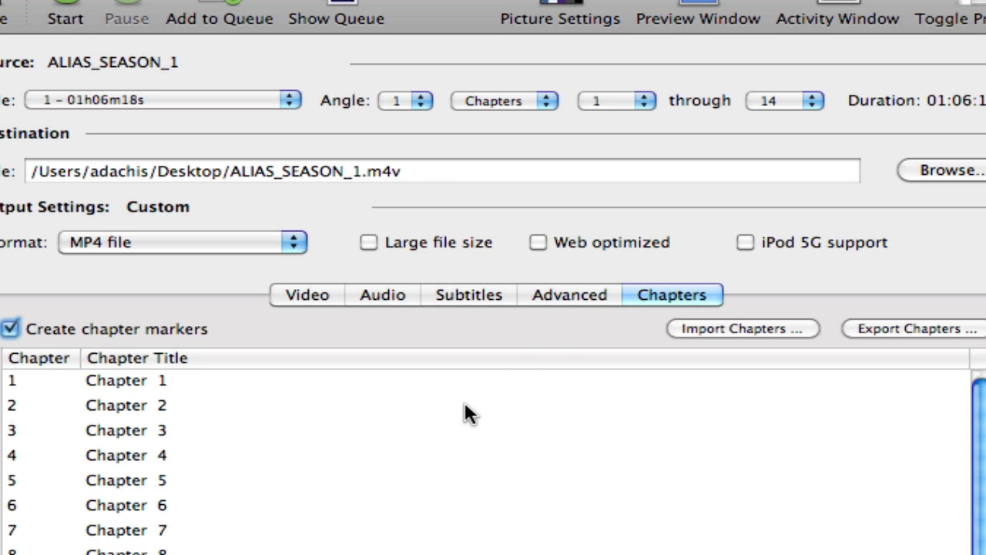
scroll(463, 394, down, 1)
click(468, 296)
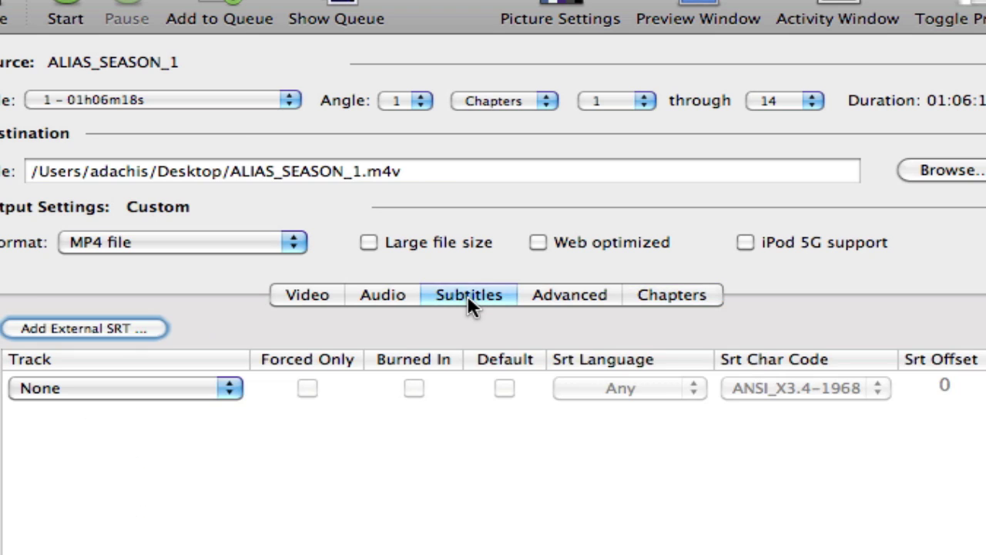
click(564, 304)
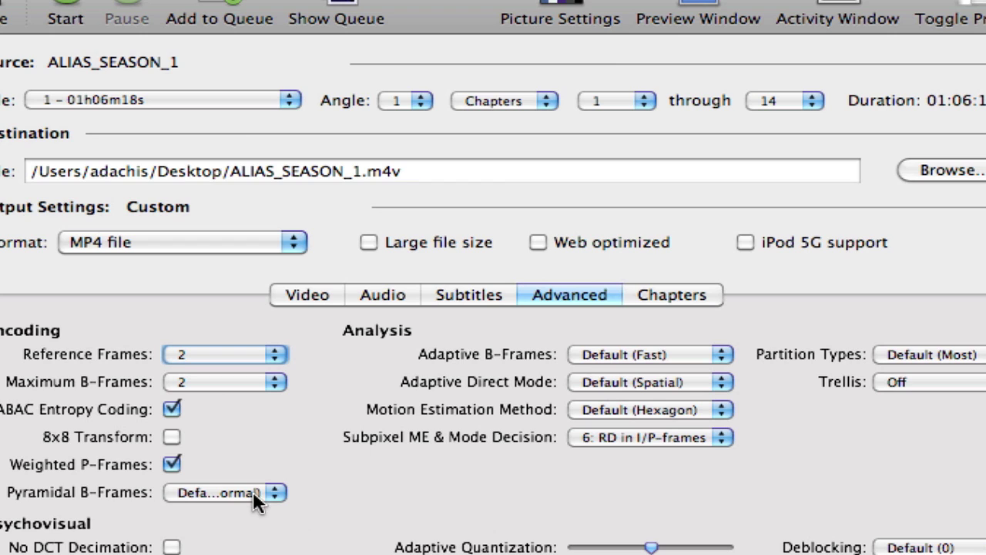
click(445, 299)
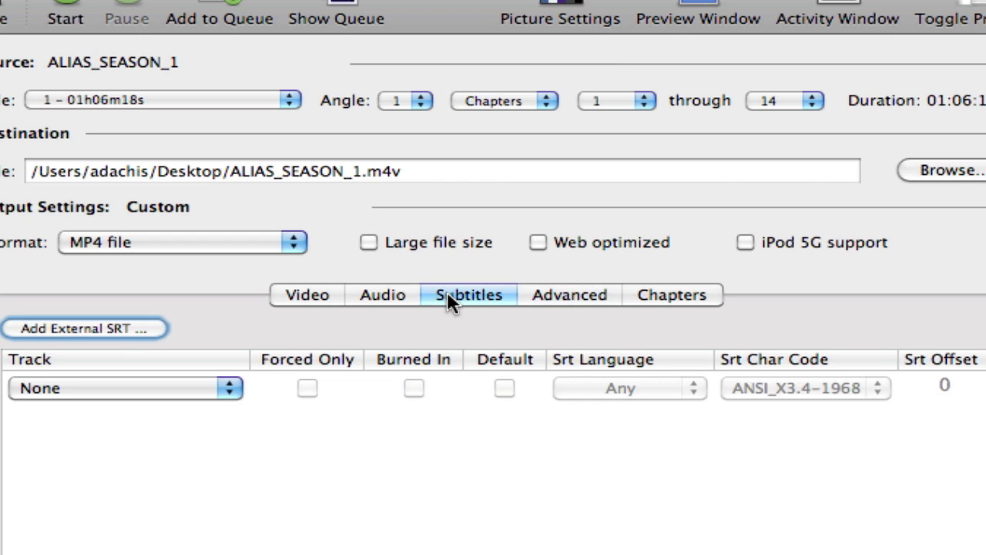
Confirm the English (AC3) 5.1 source track stays encoded with AAC (CoreAudio)
click(397, 292)
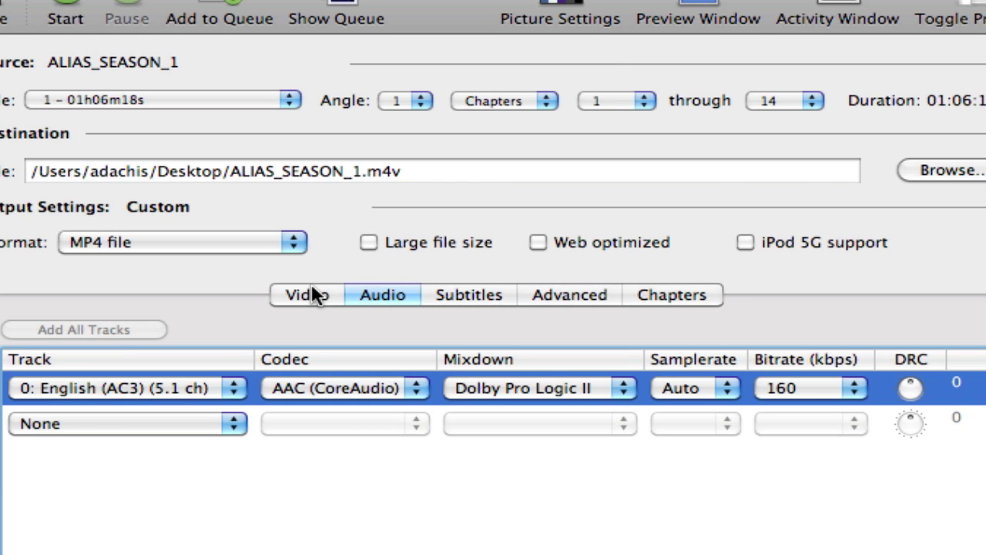
click(180, 385)
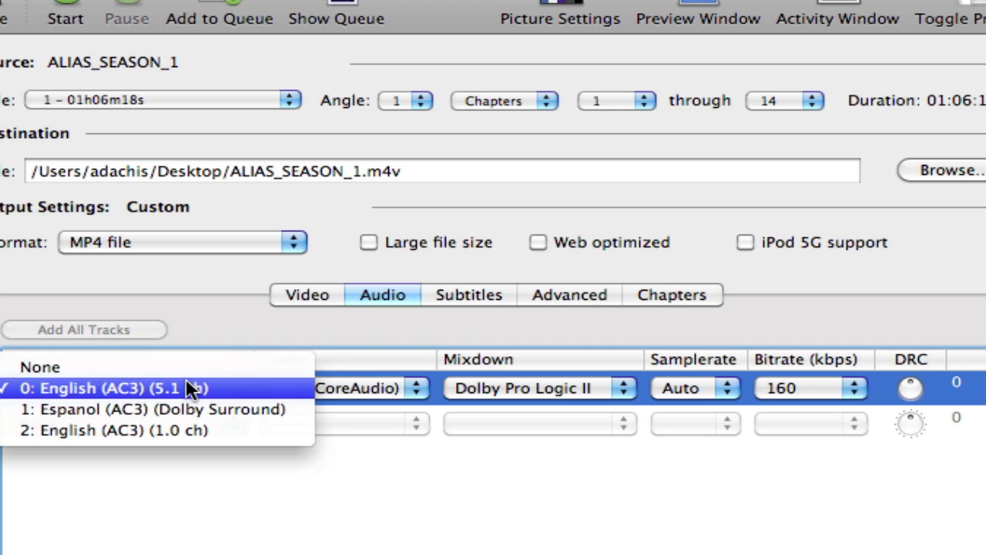
click(393, 387)
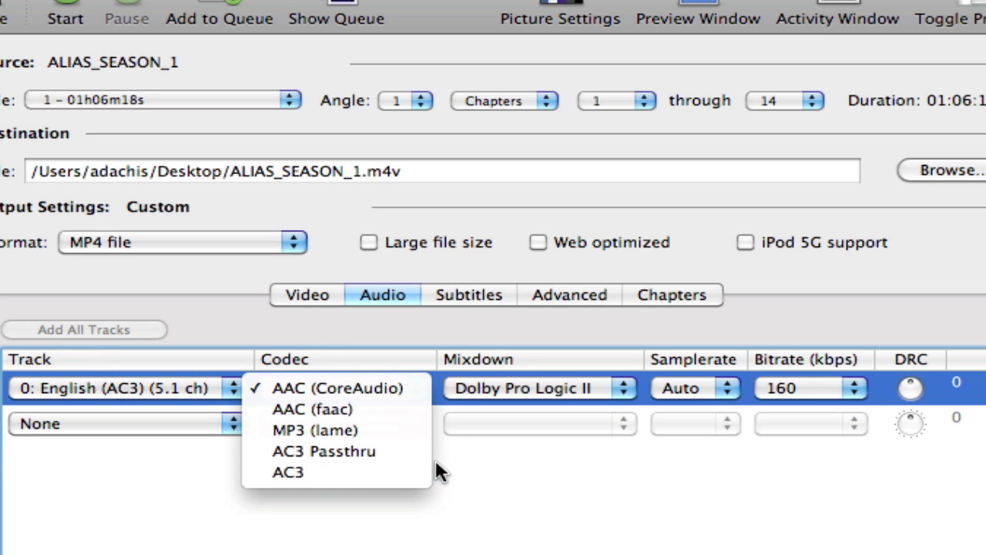
click(482, 445)
Keep the H.264 (x264) video codec with 2-pass encoding left off
click(290, 293)
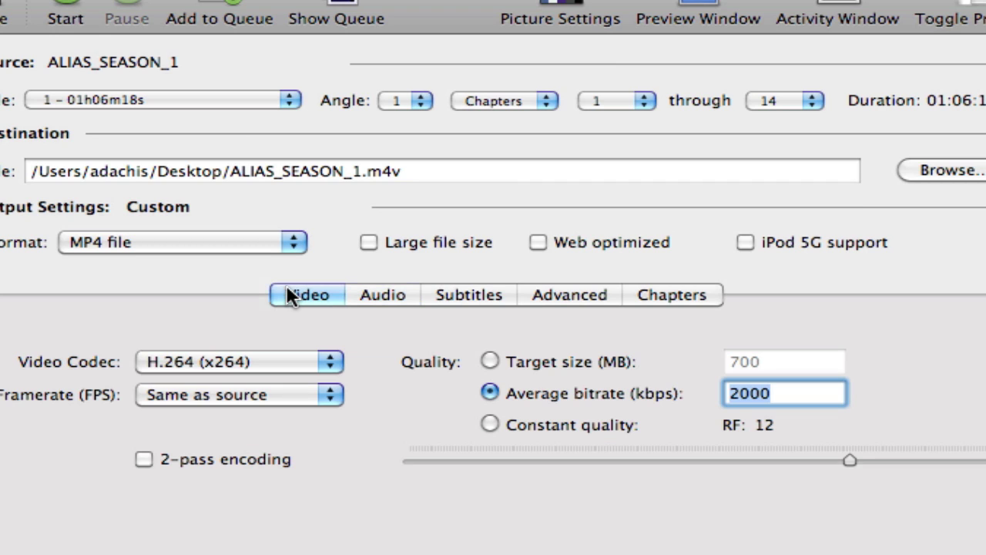
click(254, 359)
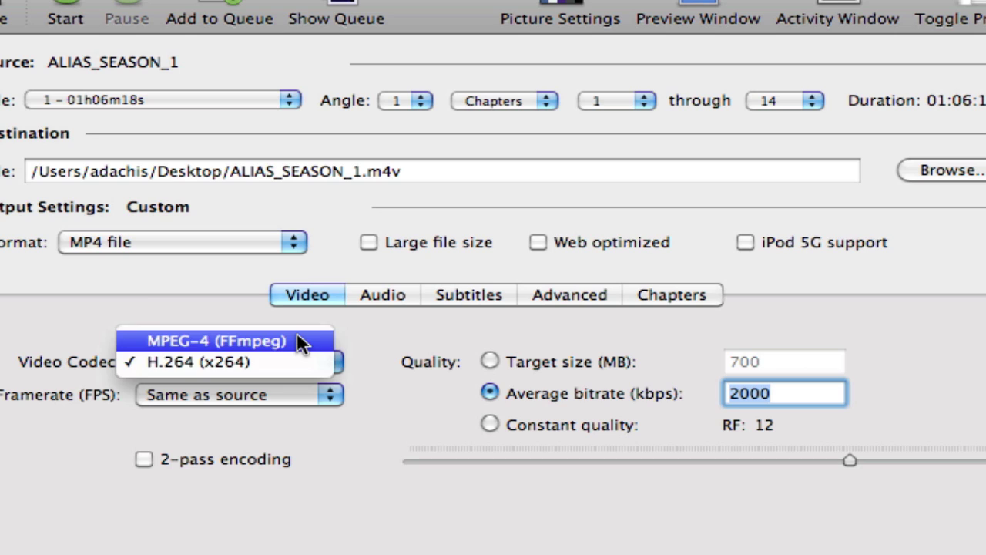
click(194, 291)
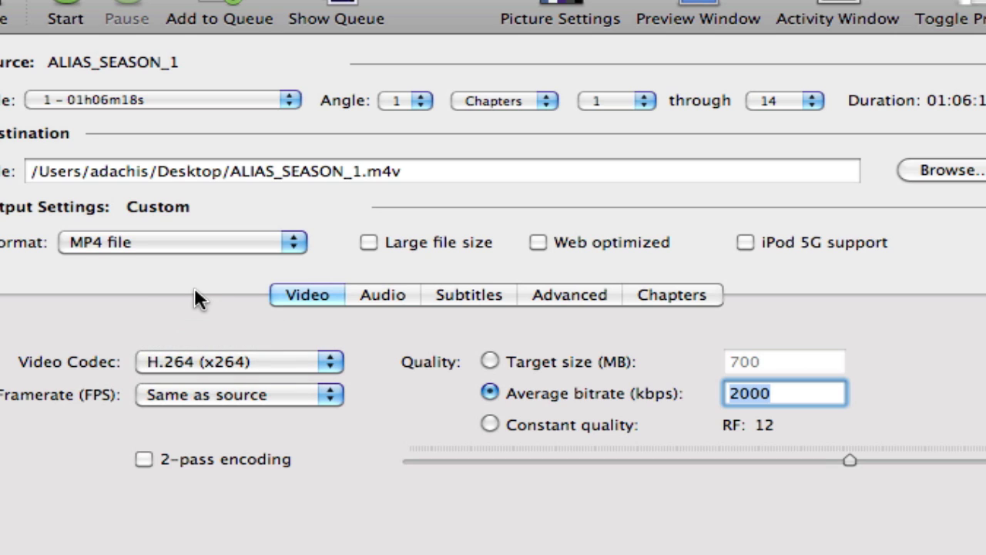
click(233, 460)
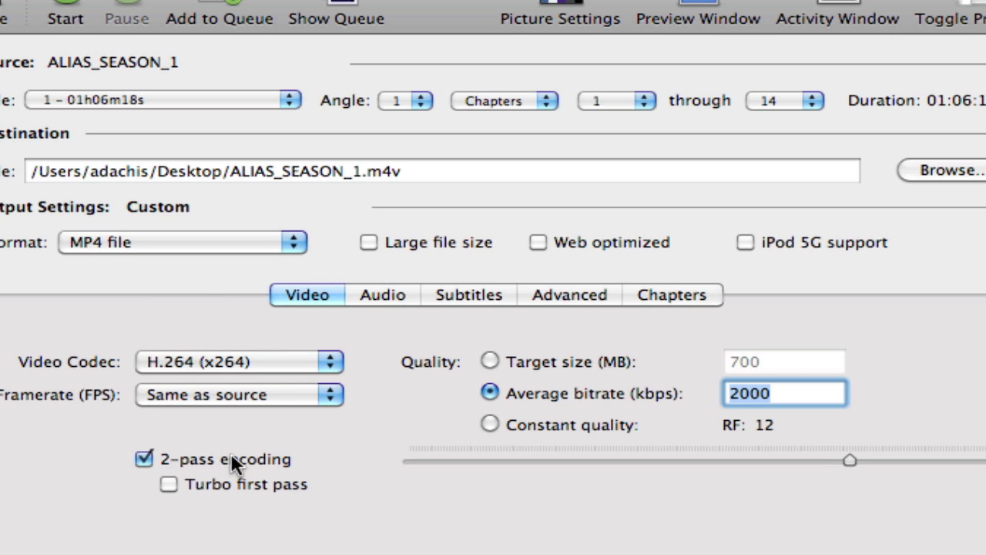
click(232, 461)
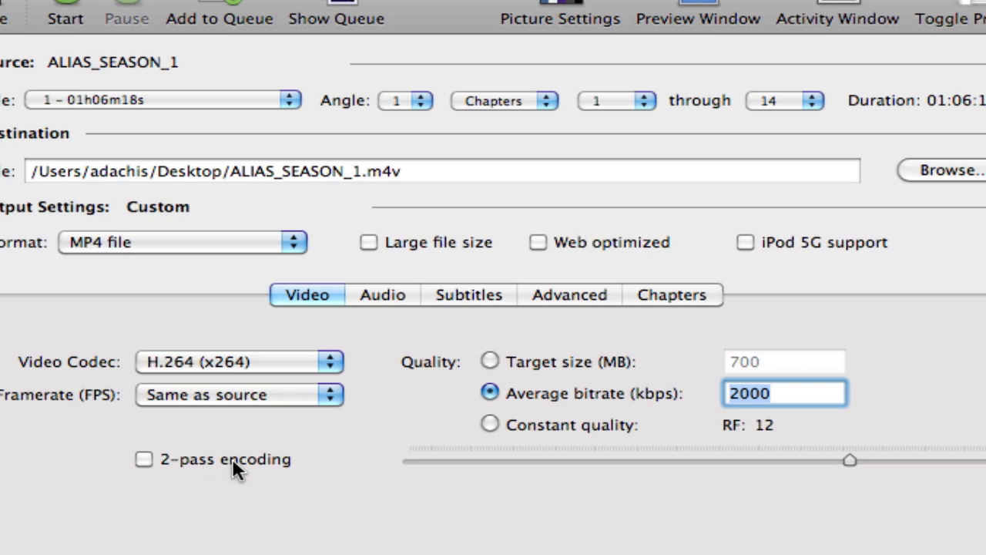
Switch quality to constant quality RF 12 and check the encoding queue
click(490, 426)
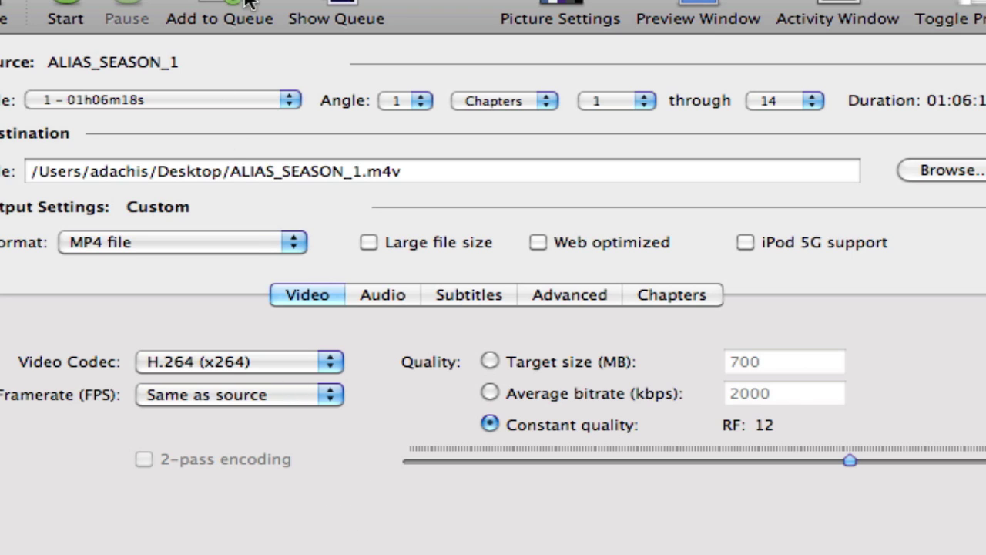
click(343, 6)
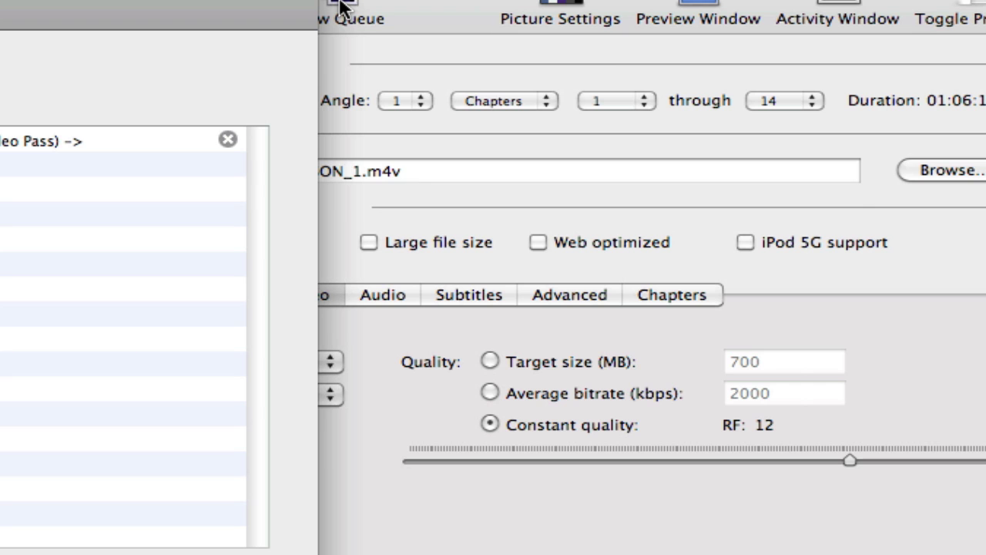
click(422, 7)
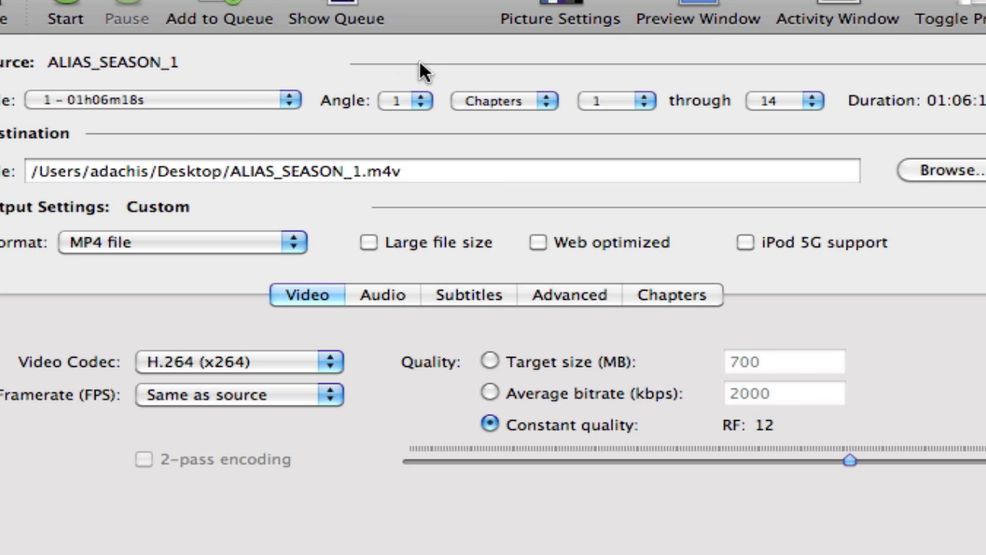
In Picture Settings Filters, move Decomb to Deinterlace, choose Fast, then close the panel
click(569, 2)
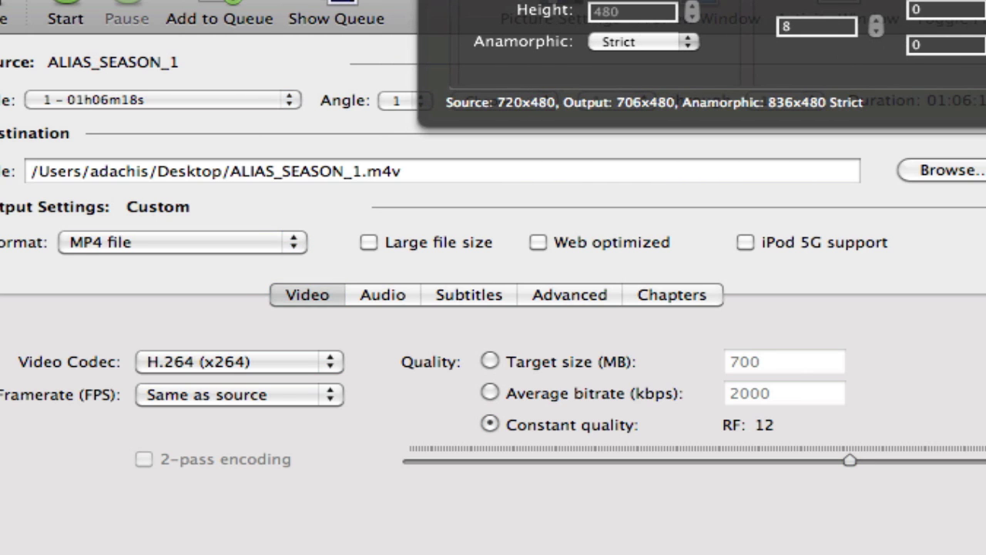
drag(310, 0, 310, 91)
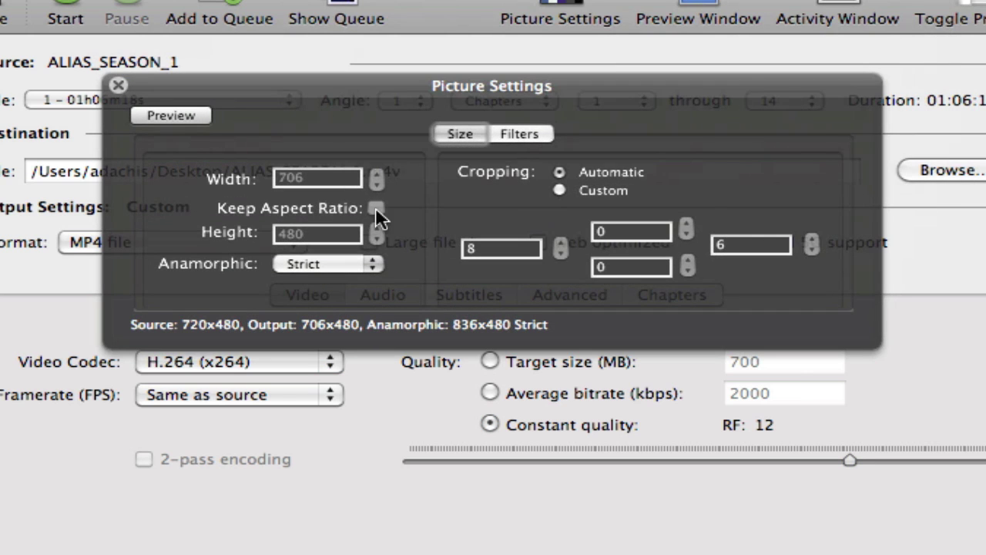
click(518, 131)
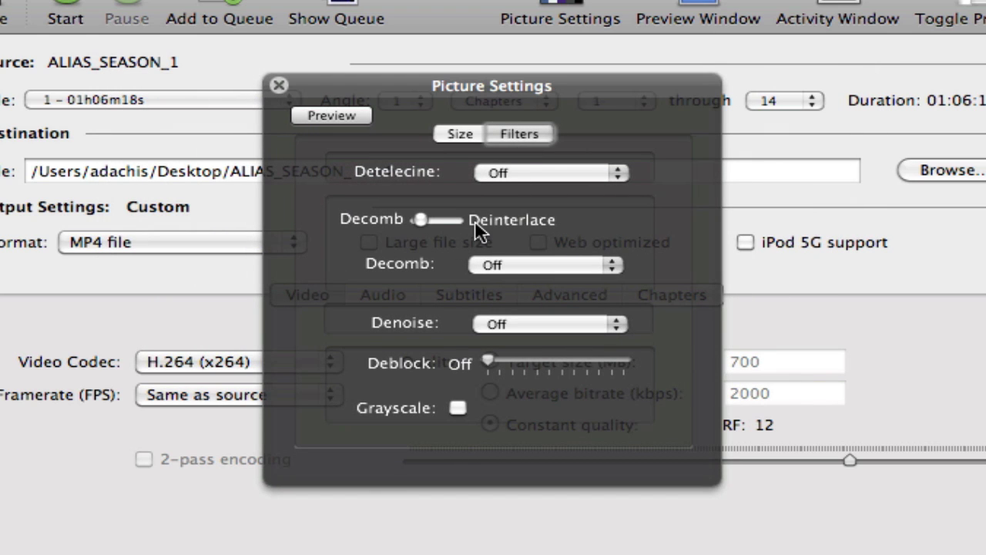
drag(421, 220, 465, 217)
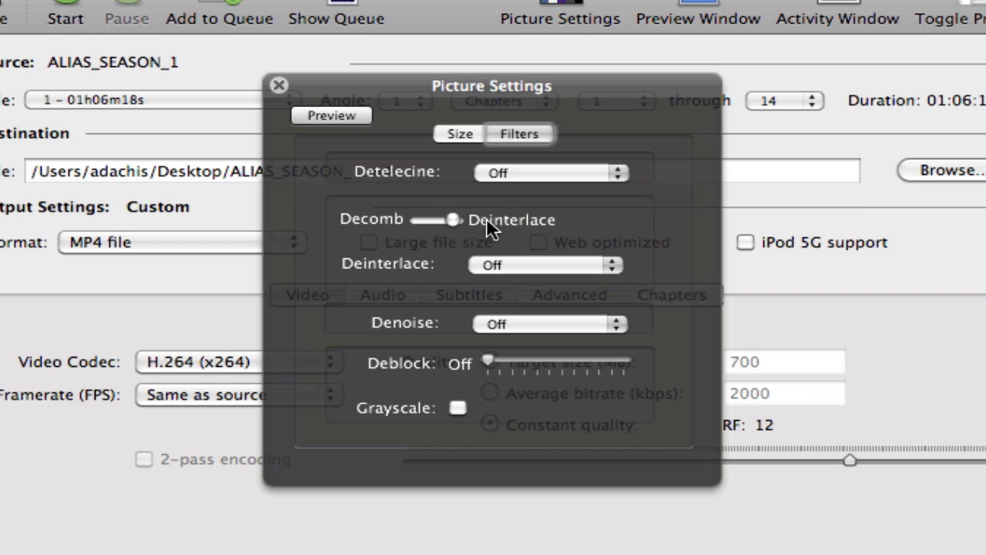
click(514, 263)
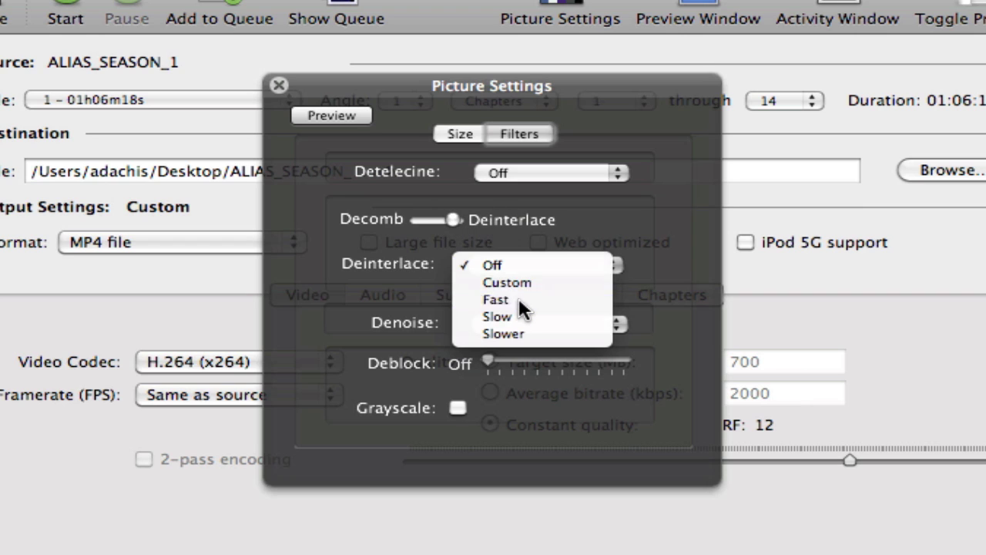
click(518, 297)
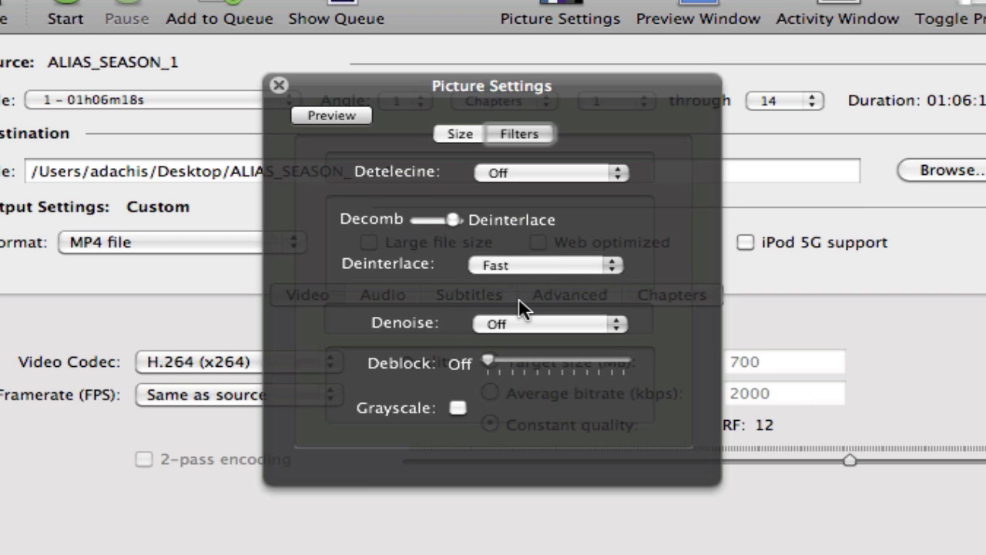
click(519, 262)
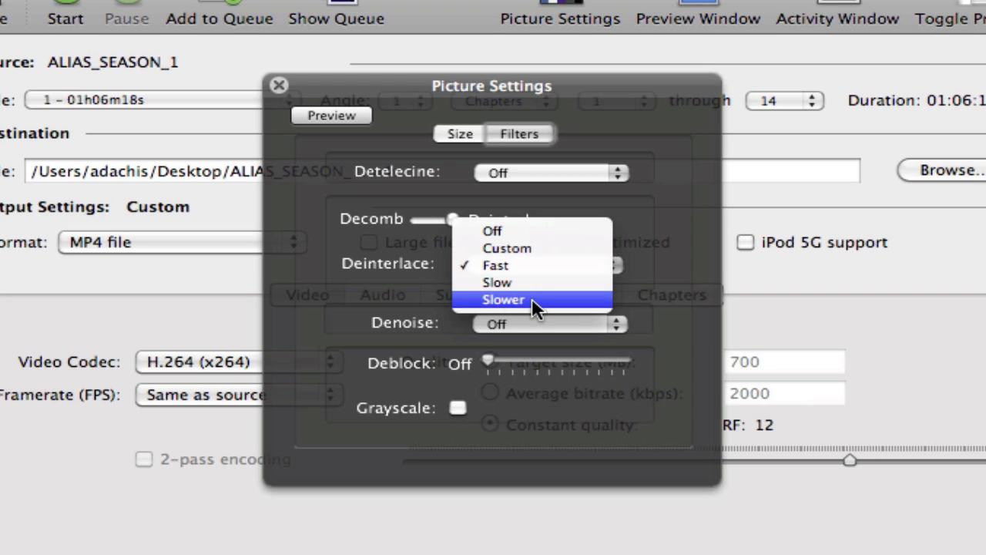
click(299, 259)
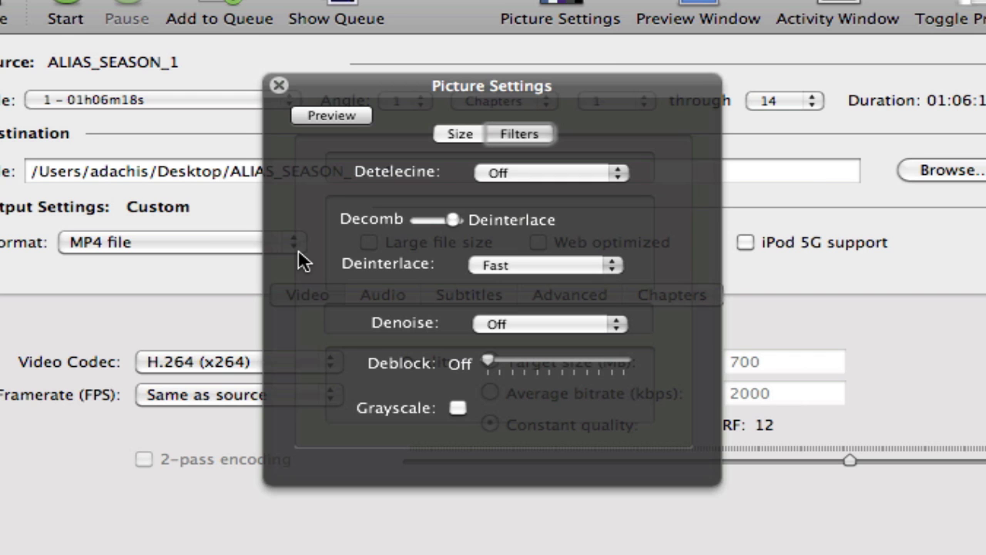
click(279, 85)
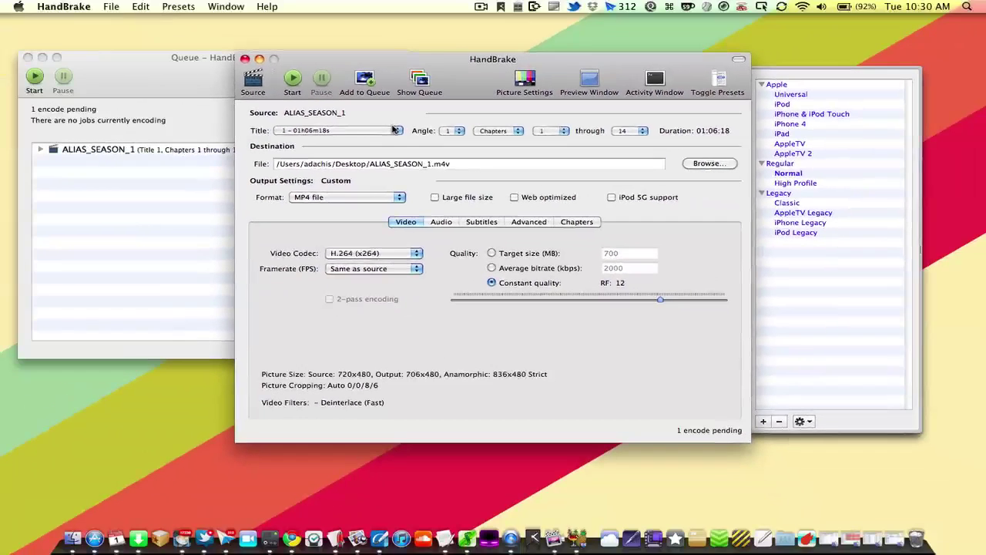